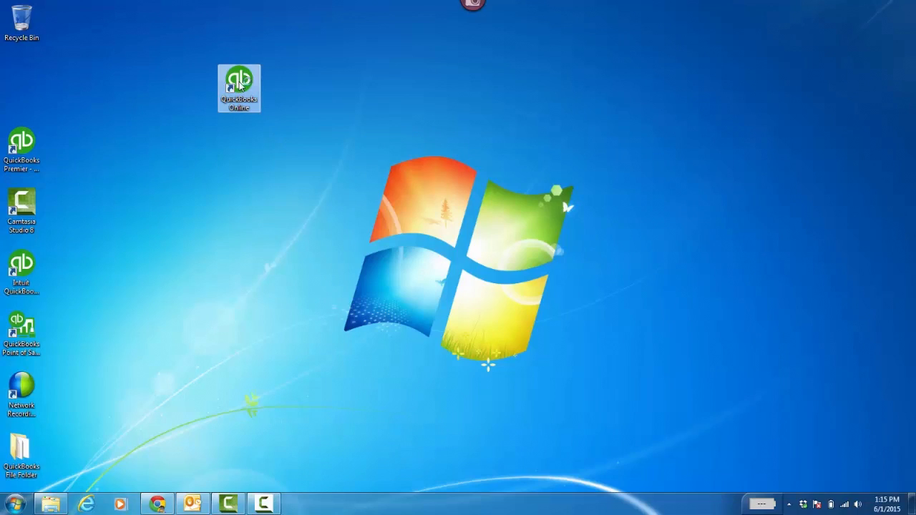
Step: Launch QuickBooks Online from the desktop shortcut and go to the Customers list
{"action": "double_click", "coordinate": [240, 85]}
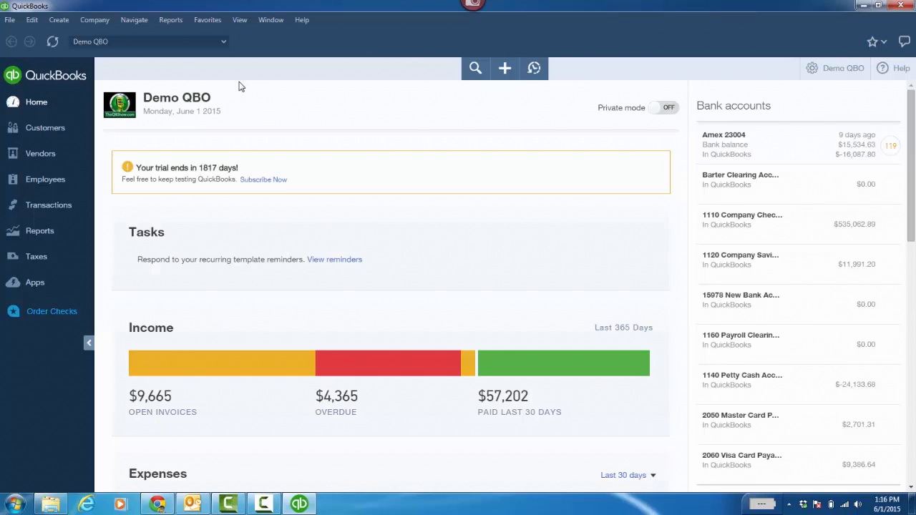
{"action": "left_click", "coordinate": [49, 129]}
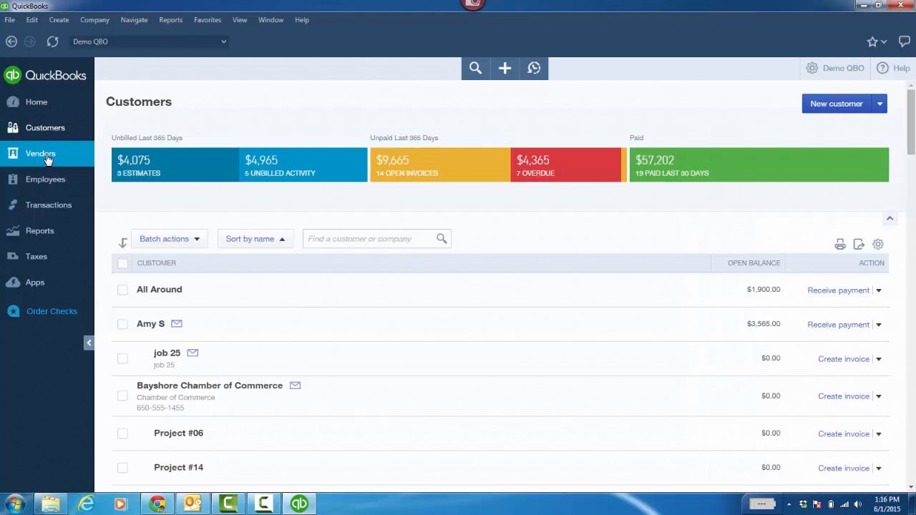
Step: Browse the Vendors list, the Sales transactions page and the Chart of Accounts
{"action": "left_click", "coordinate": [43, 154]}
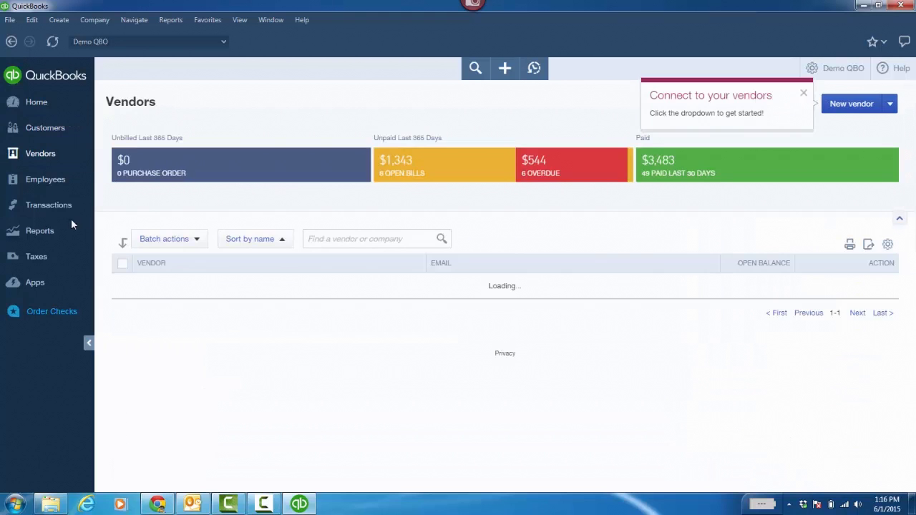
{"action": "left_click", "coordinate": [69, 210]}
{"action": "left_click", "coordinate": [59, 251]}
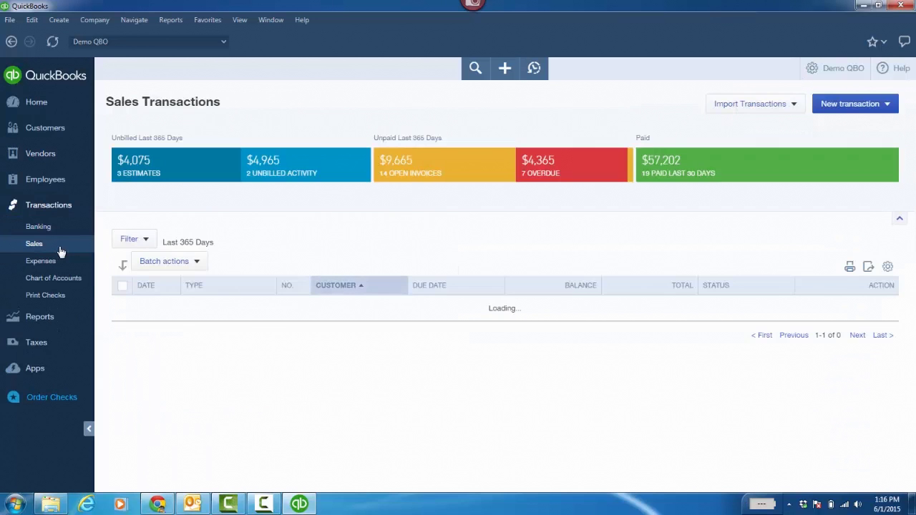
{"action": "left_click", "coordinate": [58, 281]}
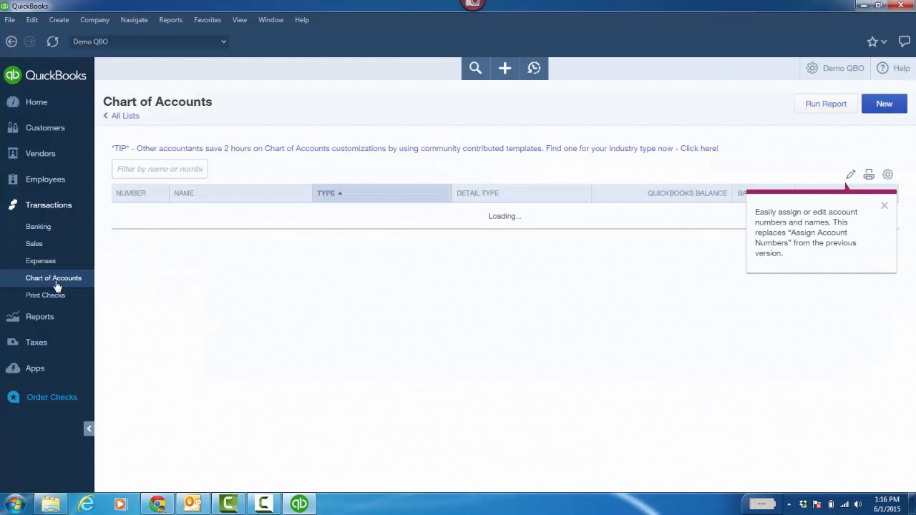
Step: View the 1110 Company Checking register, then run the Profit and Loss report
{"action": "left_click", "coordinate": [875, 206]}
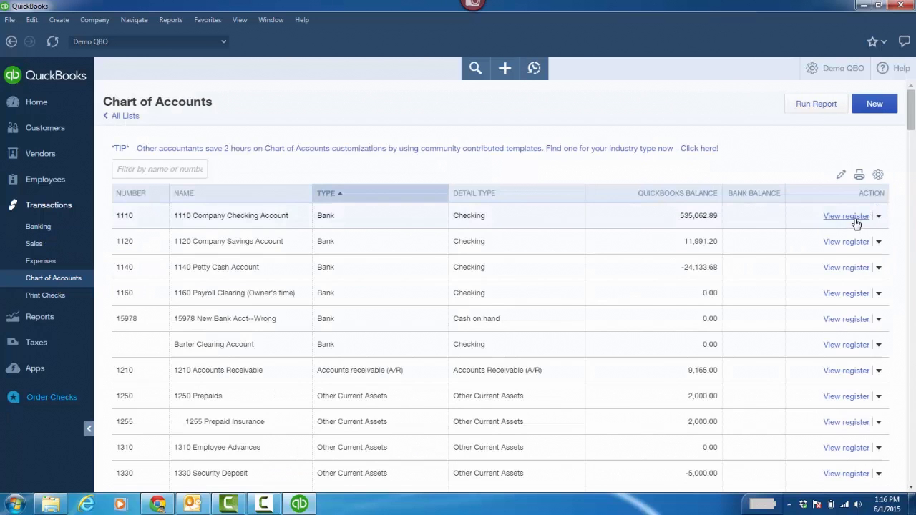
{"action": "left_click", "coordinate": [855, 219]}
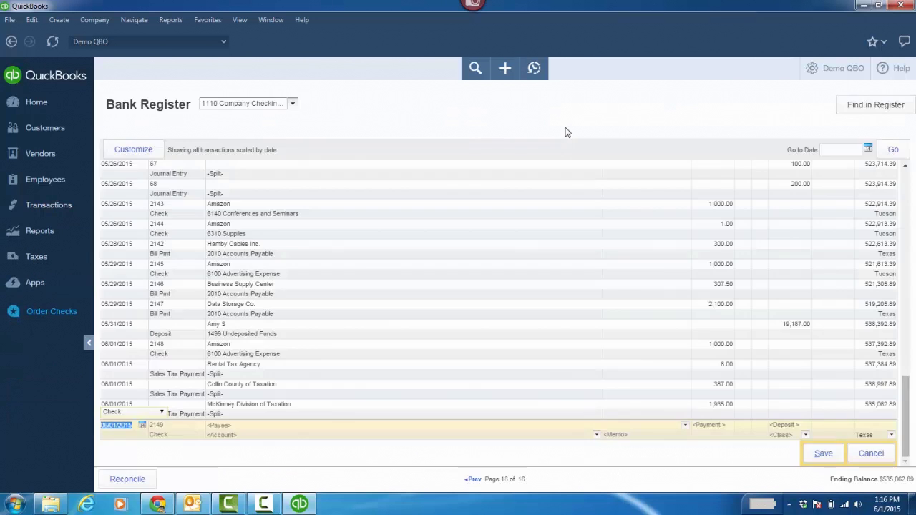
{"action": "left_click", "coordinate": [39, 232]}
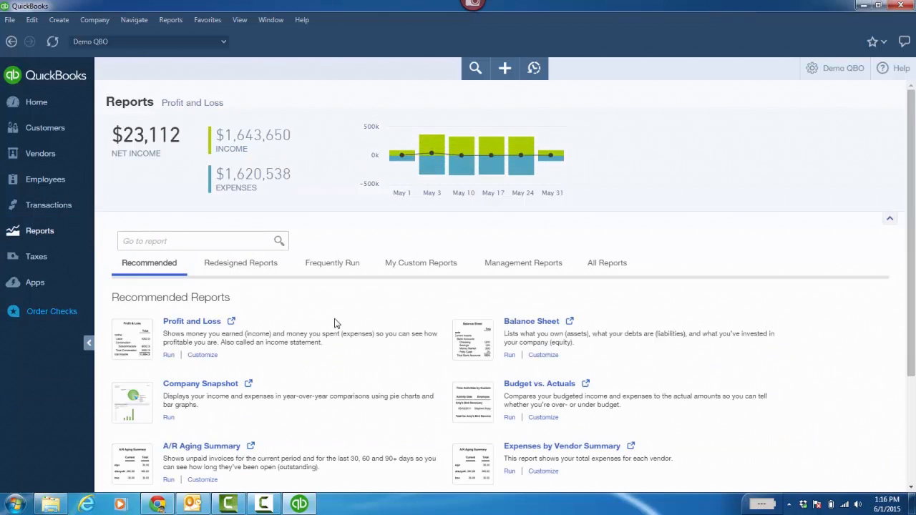
{"action": "left_click", "coordinate": [211, 322]}
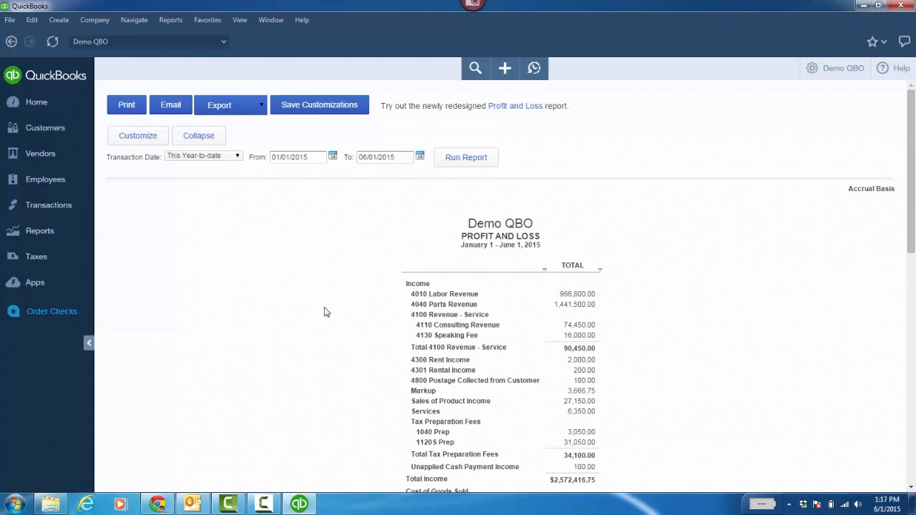
Step: Run Expenses by Vendor Summary from All Reports under Review Expenses and Purchases
{"action": "left_click", "coordinate": [40, 230]}
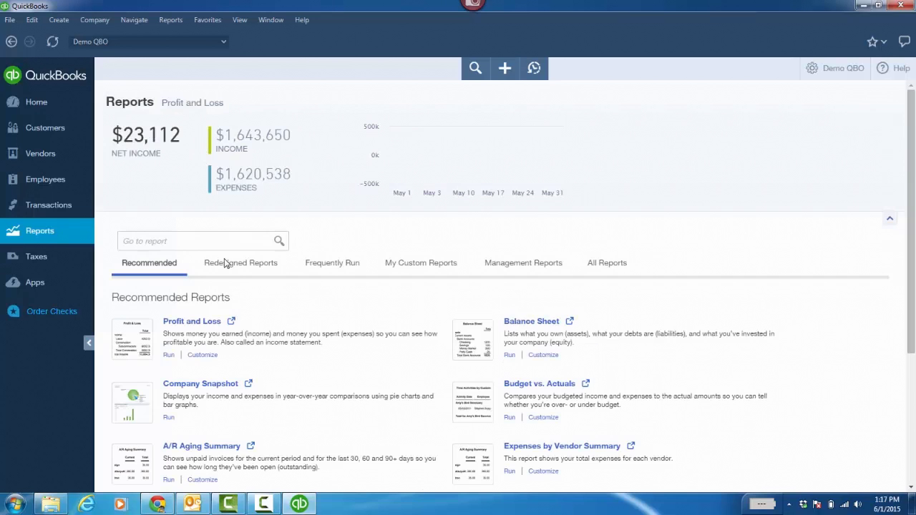
{"action": "left_click", "coordinate": [597, 264]}
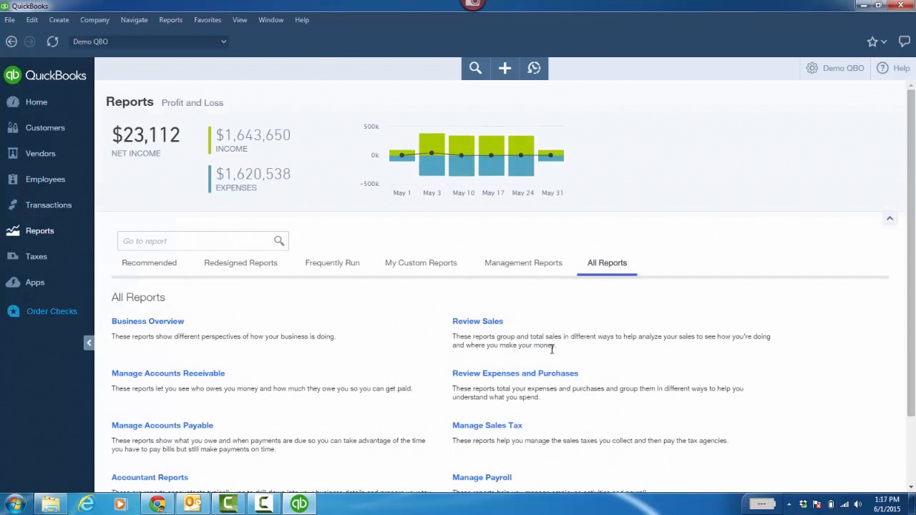
{"action": "left_click", "coordinate": [533, 375]}
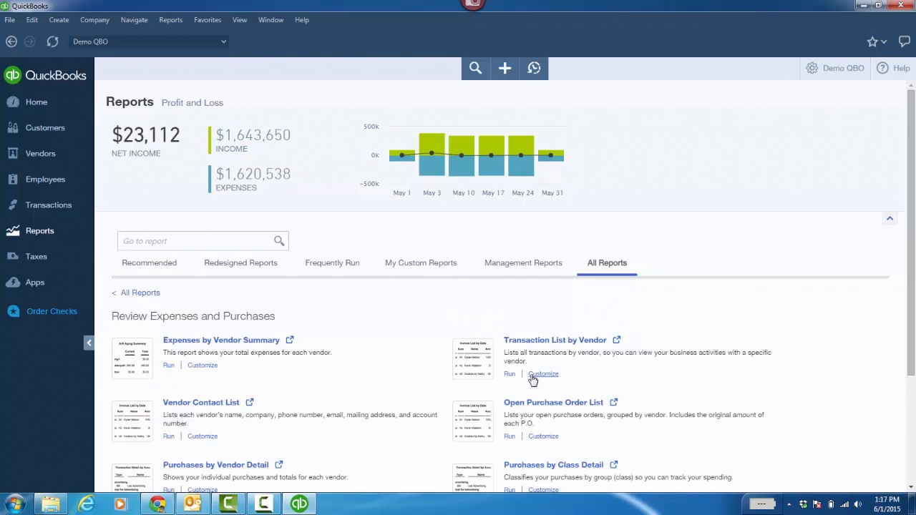
{"action": "left_click", "coordinate": [256, 341]}
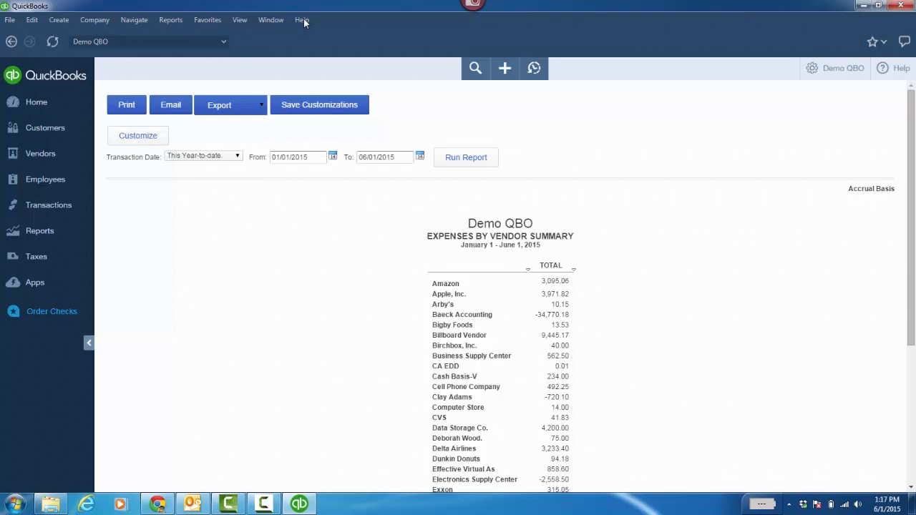
Step: Start a new Check and open Profit and Loss in its own window from the menu bar
{"action": "left_click", "coordinate": [62, 20]}
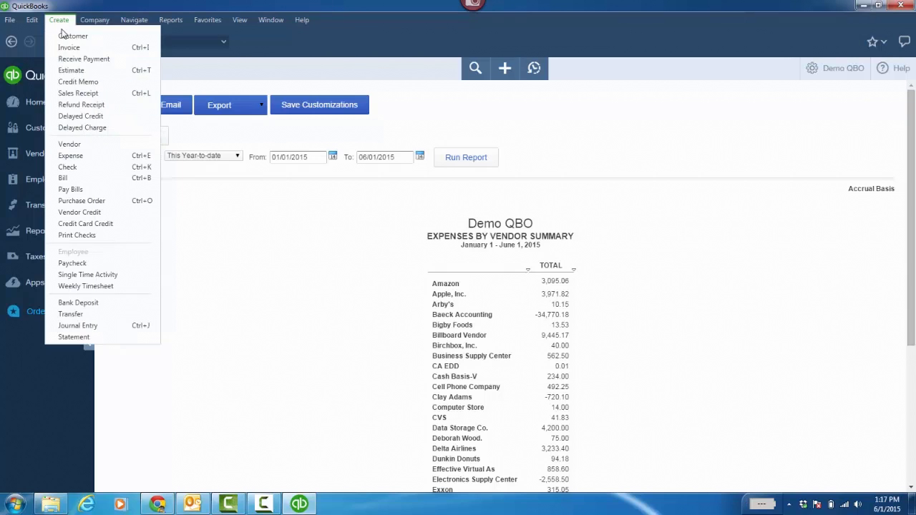
{"action": "left_click", "coordinate": [84, 167]}
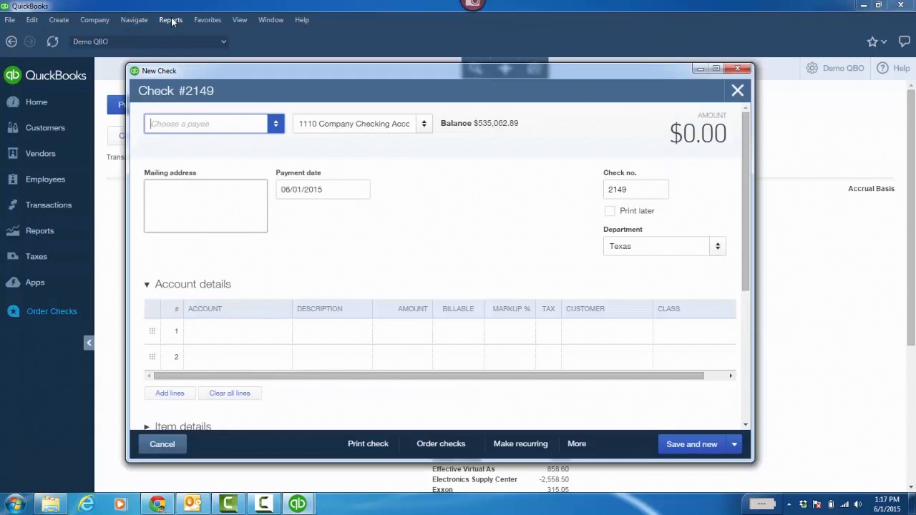
{"action": "left_click", "coordinate": [170, 19]}
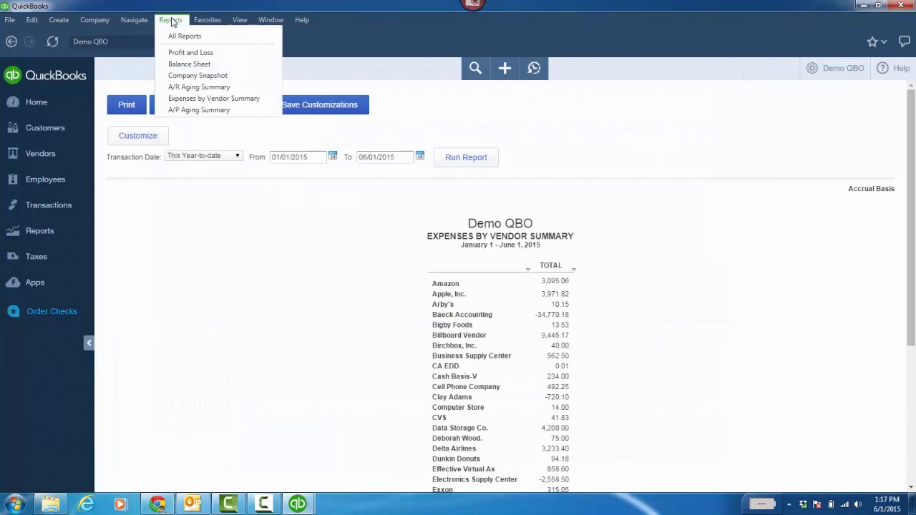
{"action": "left_click", "coordinate": [180, 54]}
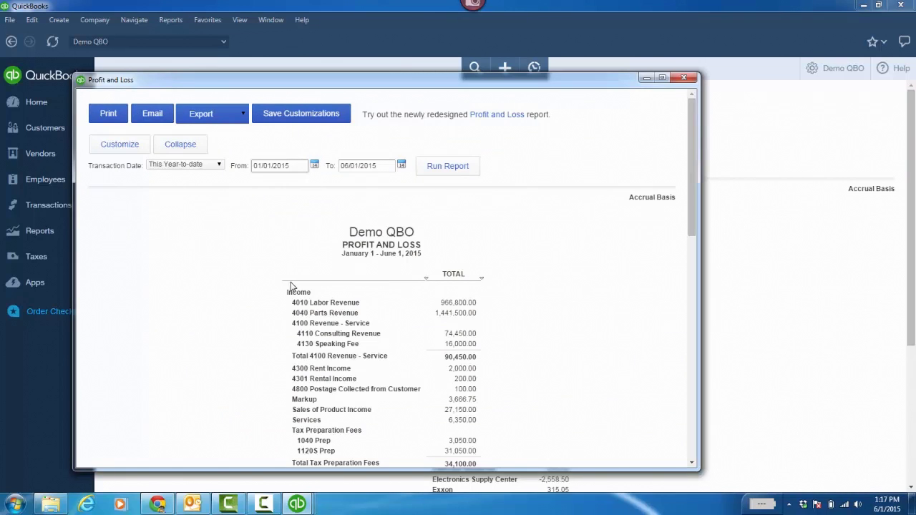
Step: Close the separate Profit and Loss window, bringing the Expenses by Vendor Summary back to front
{"action": "mouse_move", "coordinate": [297, 505]}
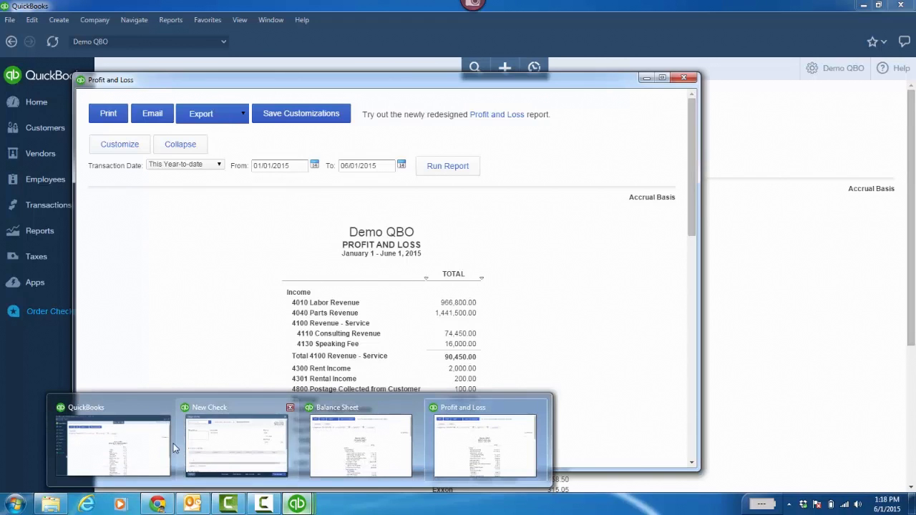
{"action": "mouse_move", "coordinate": [134, 436]}
{"action": "mouse_move", "coordinate": [222, 438]}
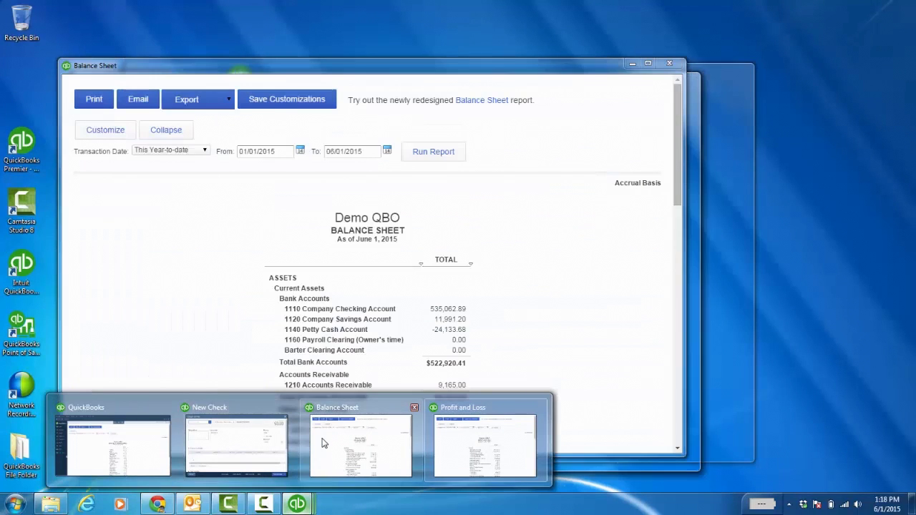
{"action": "mouse_move", "coordinate": [460, 438]}
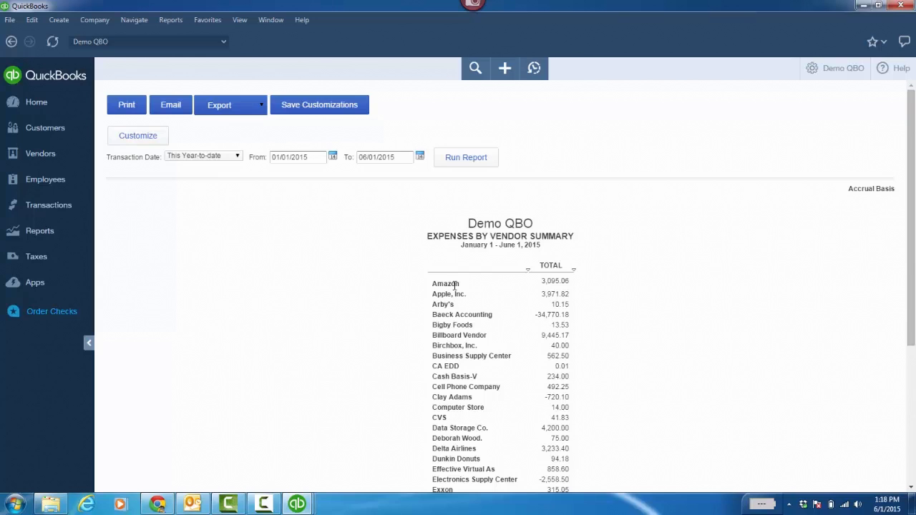
Step: Check Amazon's expense detail, then make Amazon the payee on the new check
{"action": "left_click", "coordinate": [555, 284]}
{"action": "mouse_move", "coordinate": [299, 504]}
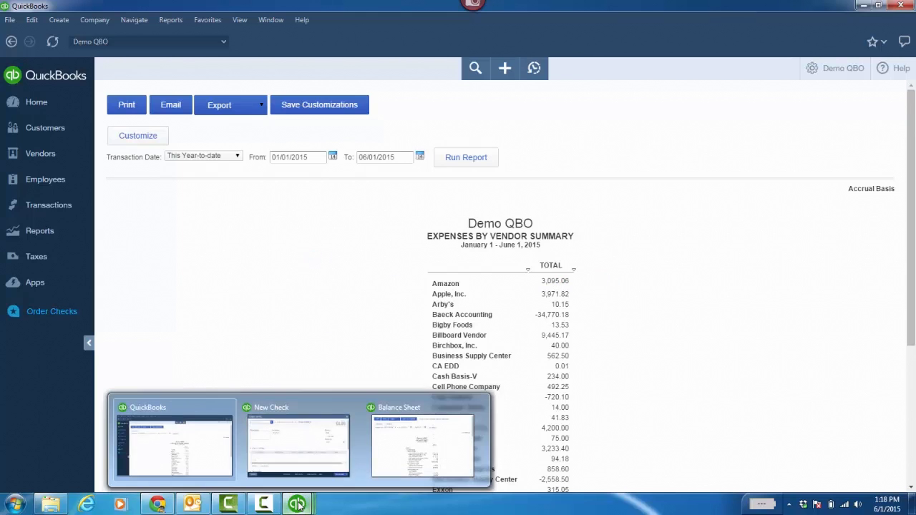
{"action": "left_click", "coordinate": [308, 441]}
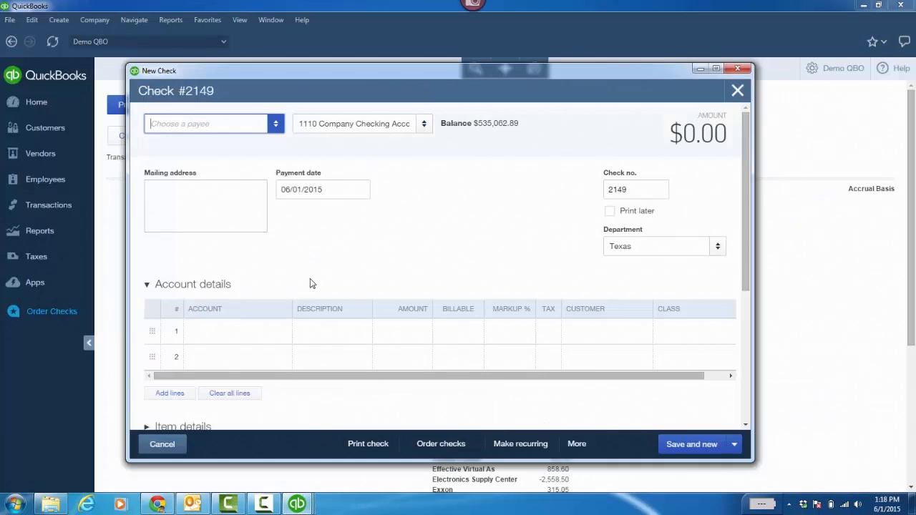
{"action": "left_click", "coordinate": [273, 128]}
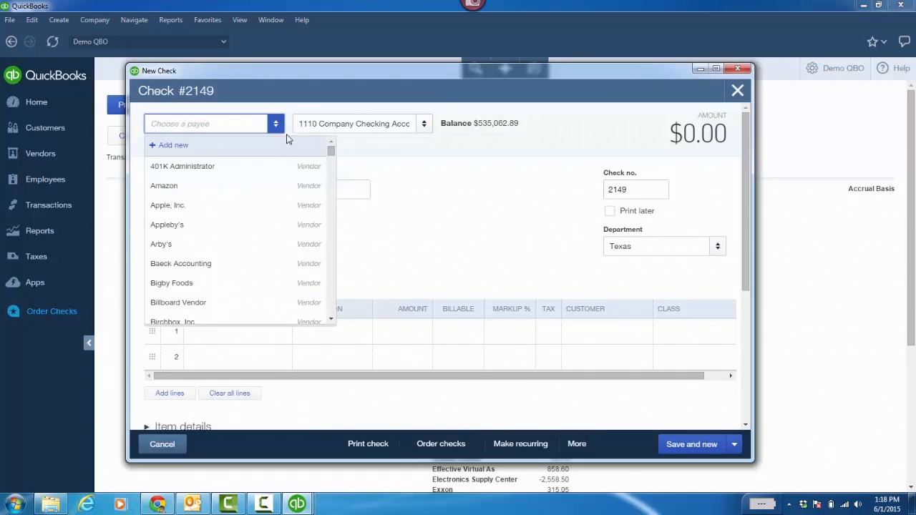
{"action": "left_click", "coordinate": [193, 186]}
Step: Set line 1's expense account and $904.94 amount, then save and close the check
{"action": "left_click", "coordinate": [229, 333]}
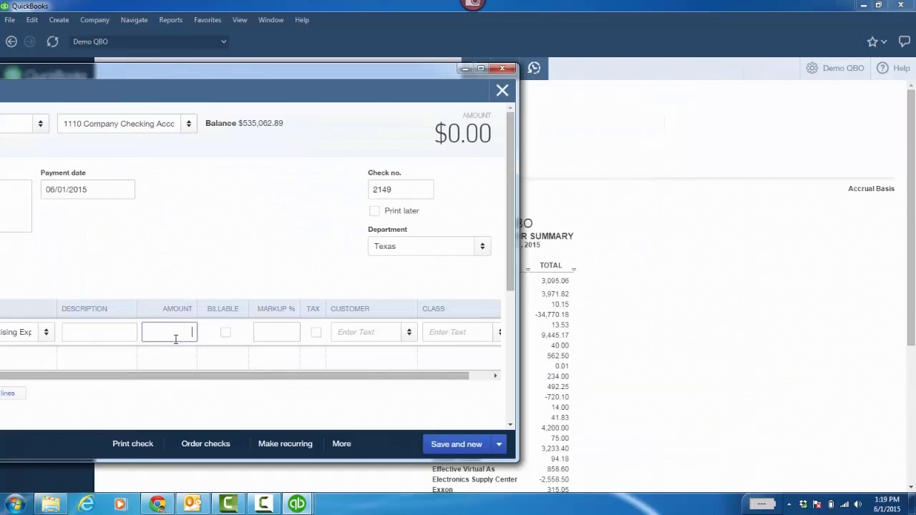
{"action": "left_click", "coordinate": [181, 332]}
{"action": "type", "text": "04.94"}
{"action": "left_click", "coordinate": [498, 445]}
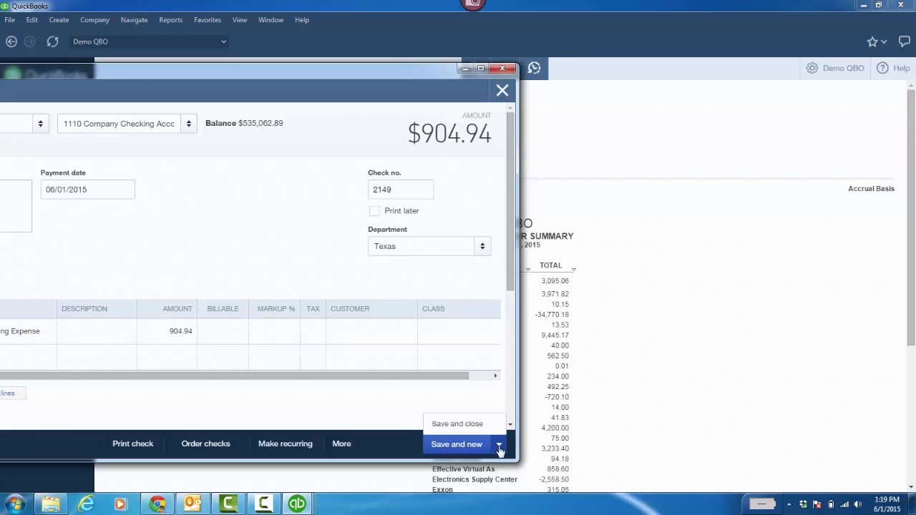
{"action": "left_click", "coordinate": [457, 424]}
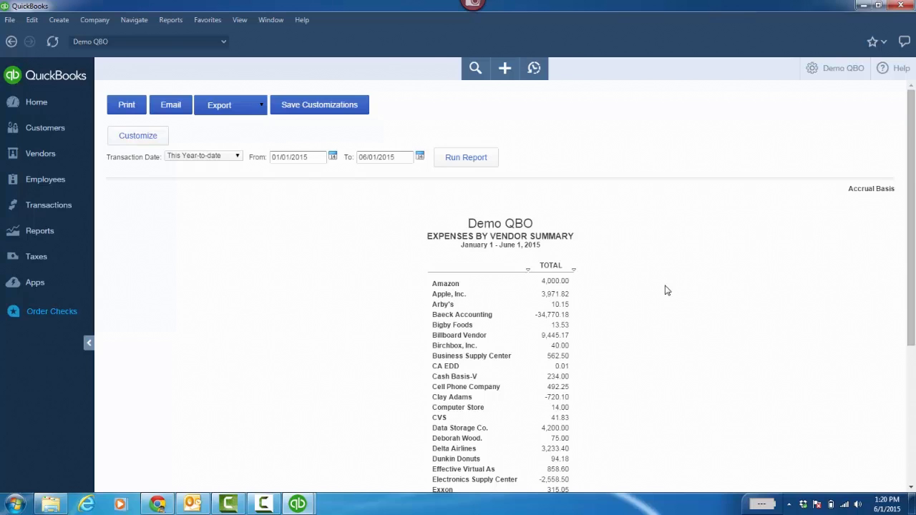
Step: With Amazon now at 4,000.00, open the Keyboard Shortcuts guide from the Help menu
{"action": "left_click", "coordinate": [302, 21]}
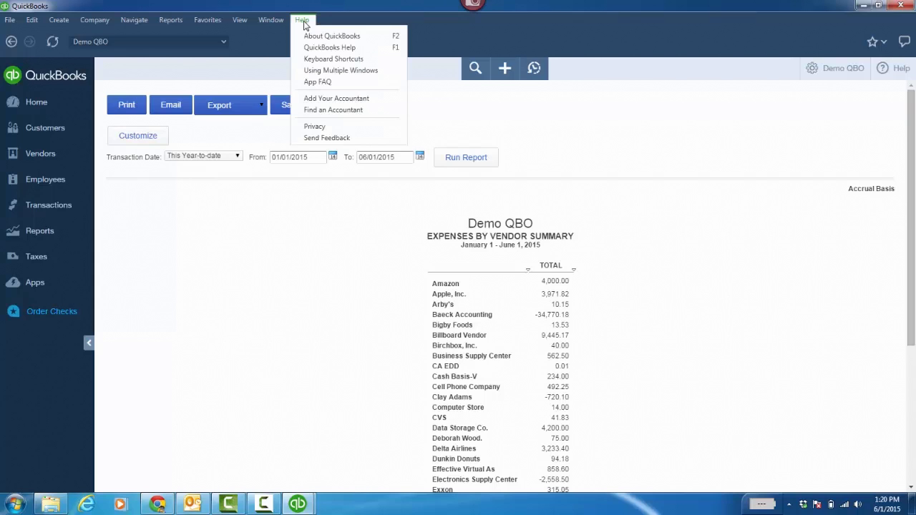
{"action": "left_click", "coordinate": [358, 64]}
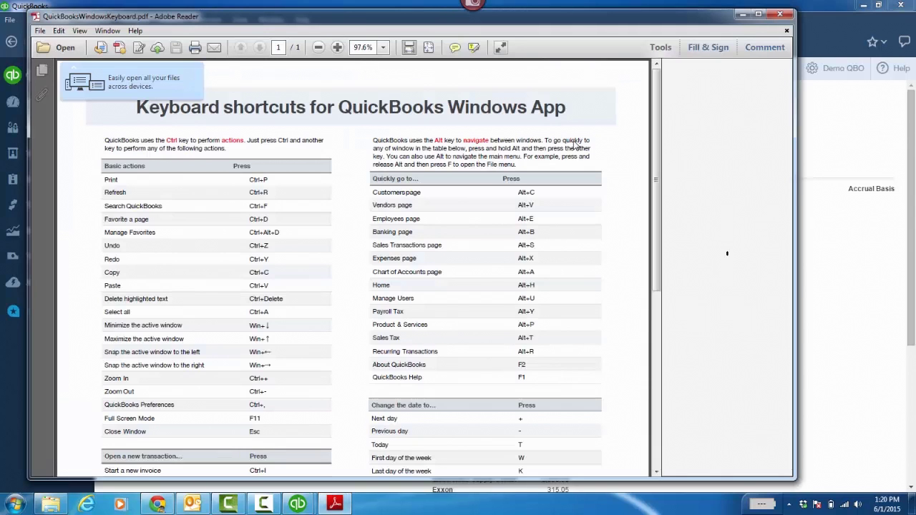
Step: Scroll through the QuickBooks keyboard shortcuts PDF to the bottom and back to the top
{"action": "left_click_drag", "start_coordinate": [659, 152], "coordinate": [658, 167]}
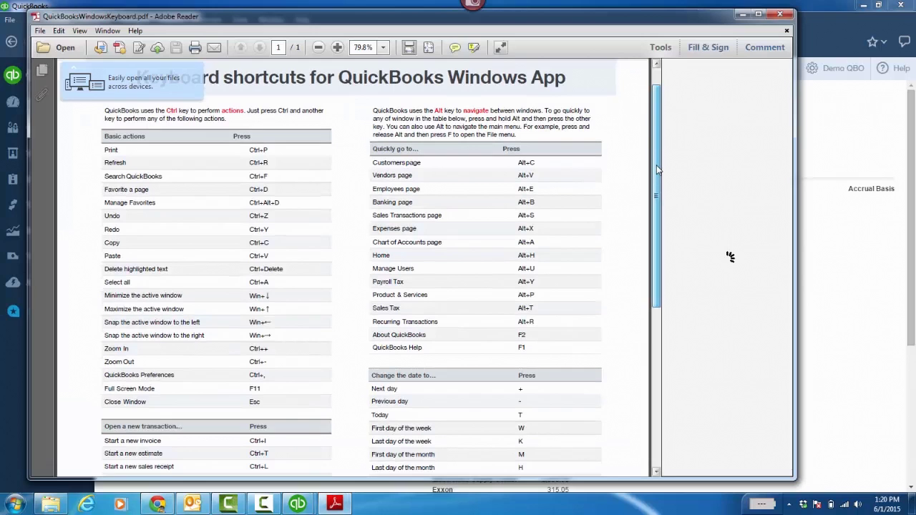
{"action": "left_click_drag", "start_coordinate": [657, 174], "coordinate": [662, 335]}
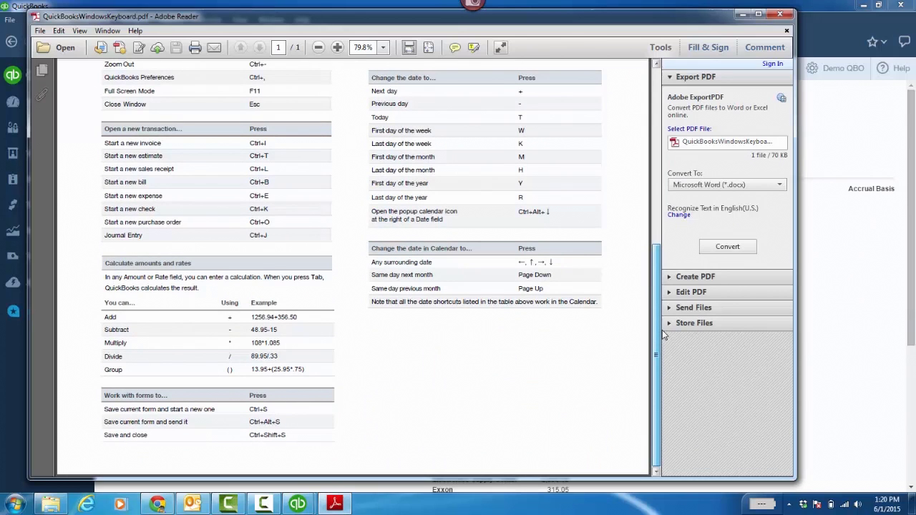
{"action": "left_click_drag", "start_coordinate": [665, 335], "coordinate": [646, 153]}
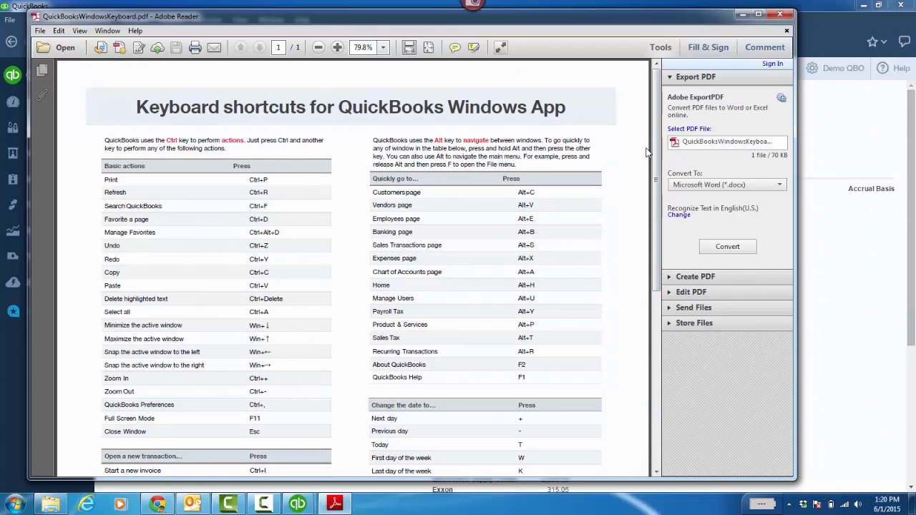